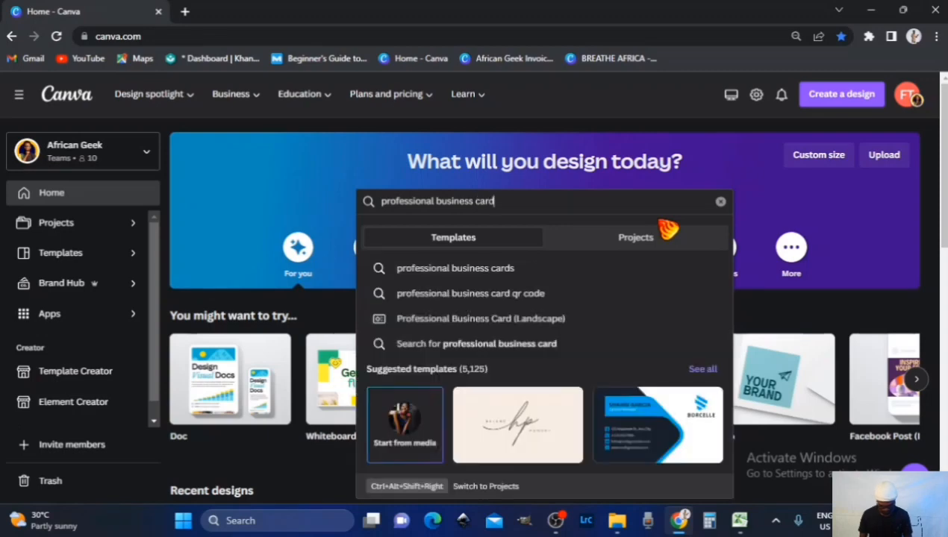
- Search the templates for "professional business card" and open the dark grey and yellow landscape Professional Business Card template for customizing
key("Return")
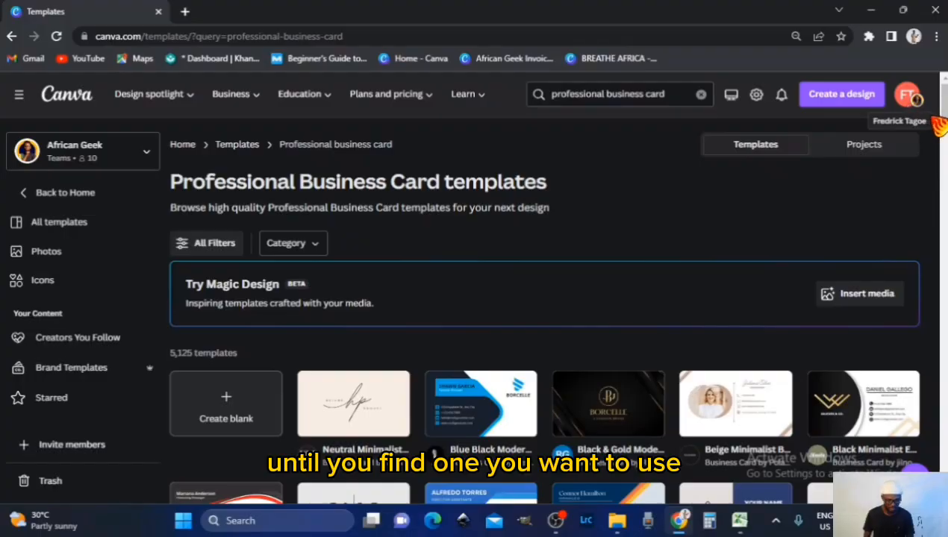
scroll(477, 314, "down", 10)
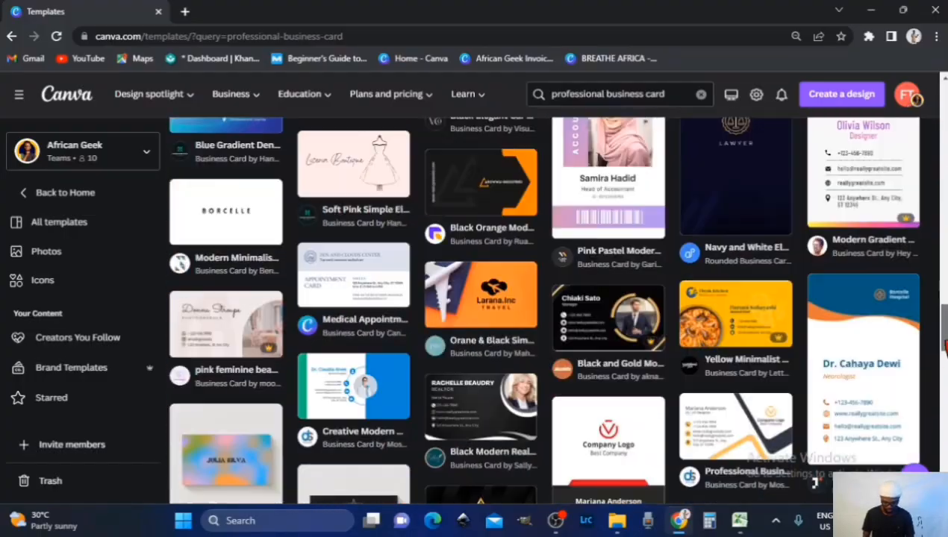
left_click(251, 260)
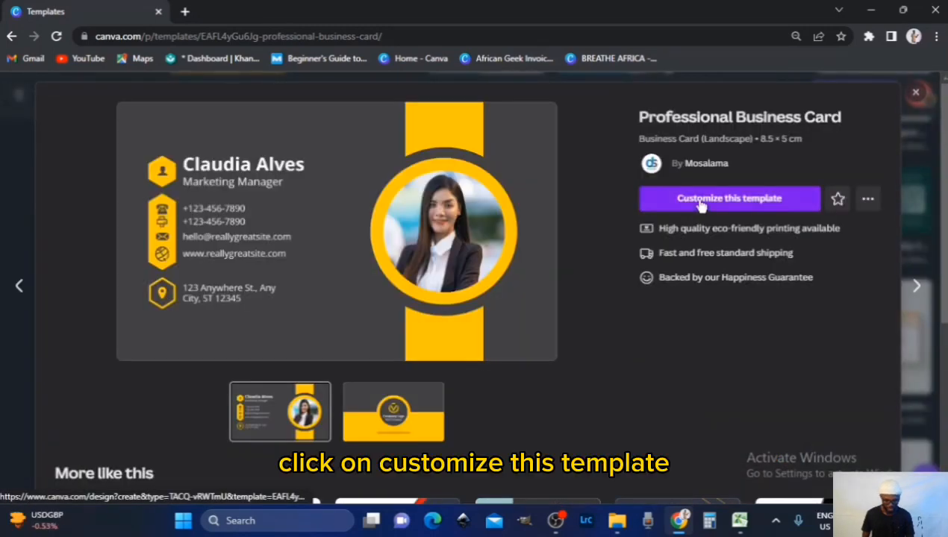
left_click(701, 202)
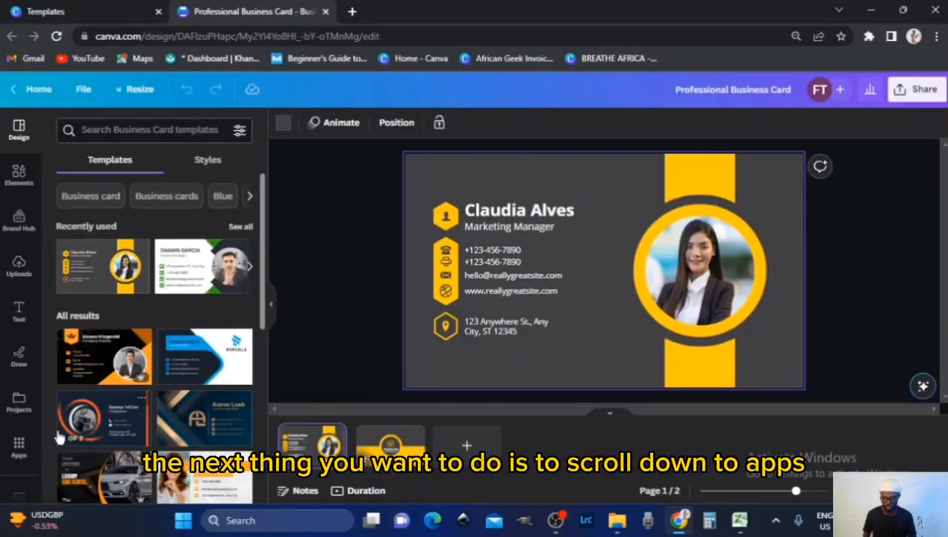
- Find the app "bulk create", open it and choose to enter the data manually
left_click(19, 446)
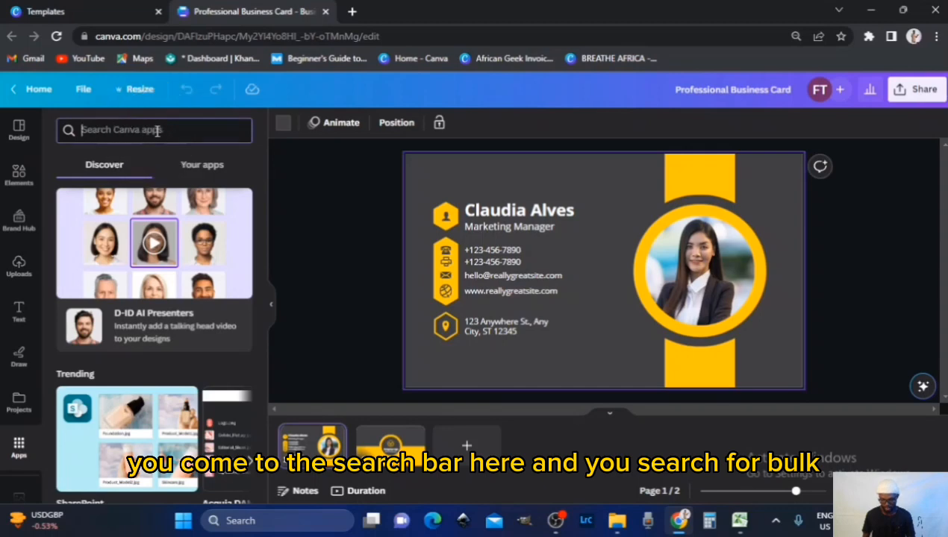
type("bulk crea")
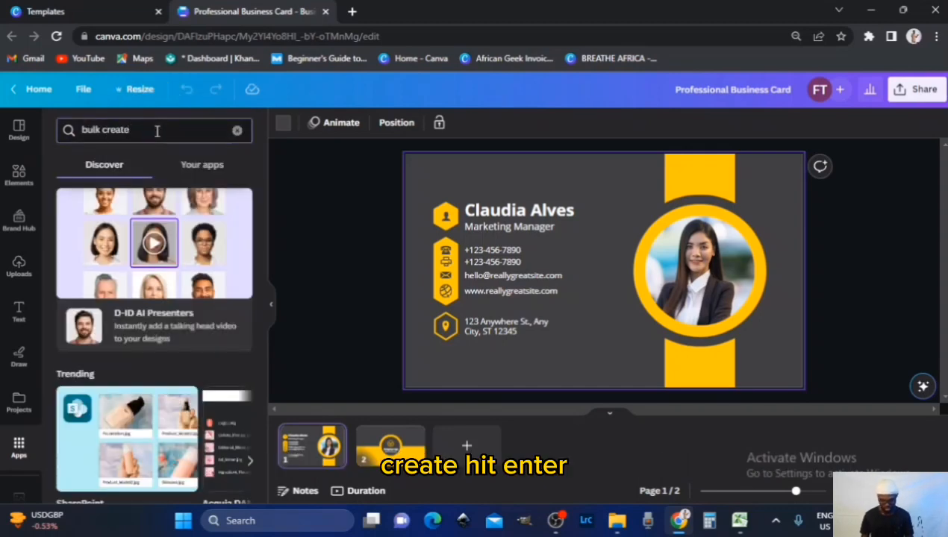
type("te")
key("Return")
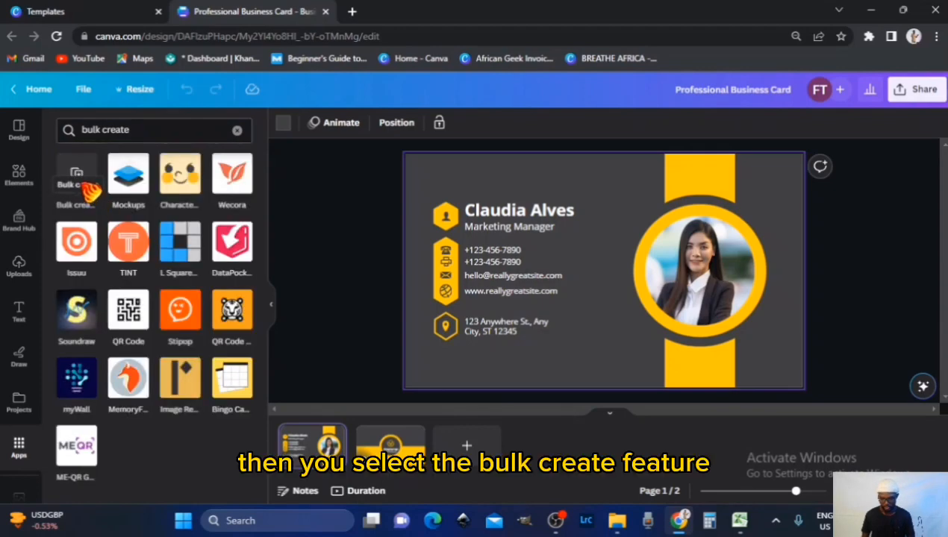
left_click(82, 184)
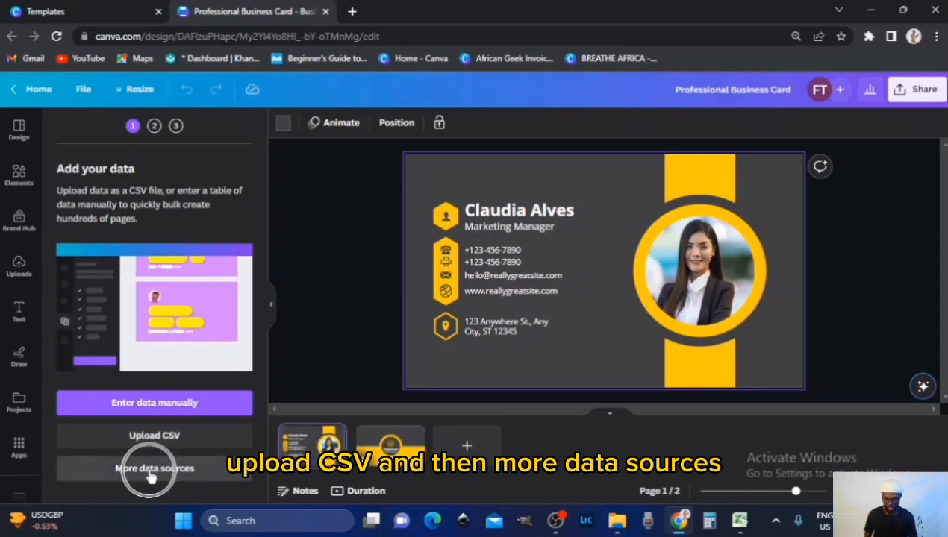
left_click(152, 409)
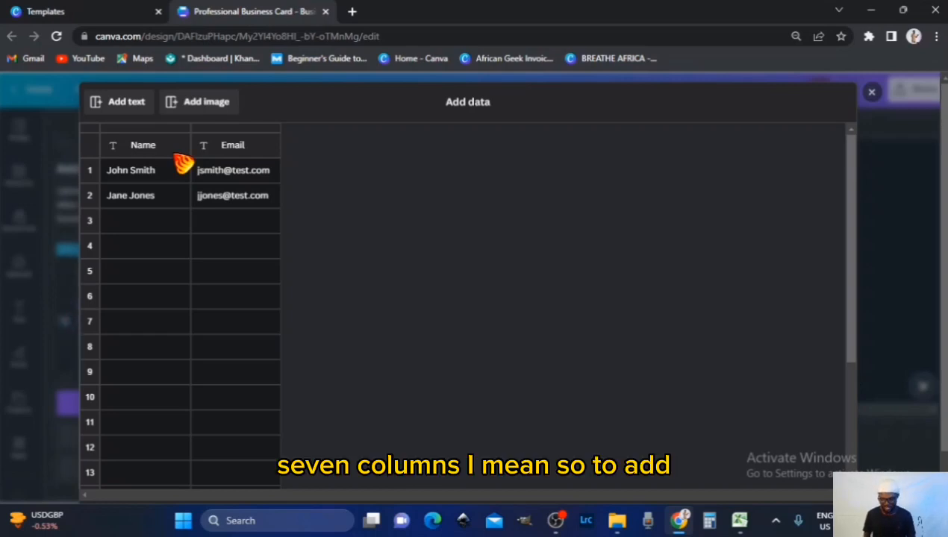
- Add five more text columns and one image column to the bulk data table
left_click(125, 103)
left_click(127, 111)
left_click(127, 111)
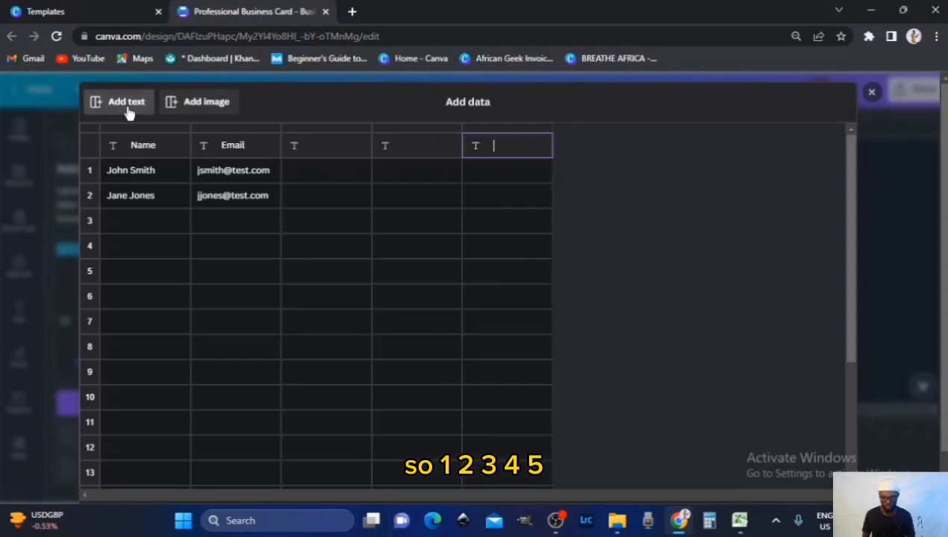
left_click(127, 110)
left_click(127, 111)
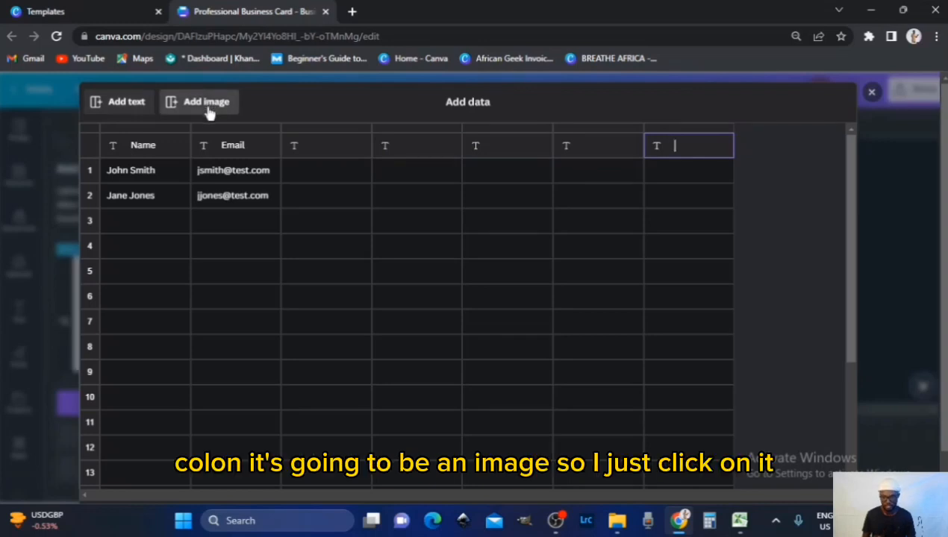
left_click(209, 112)
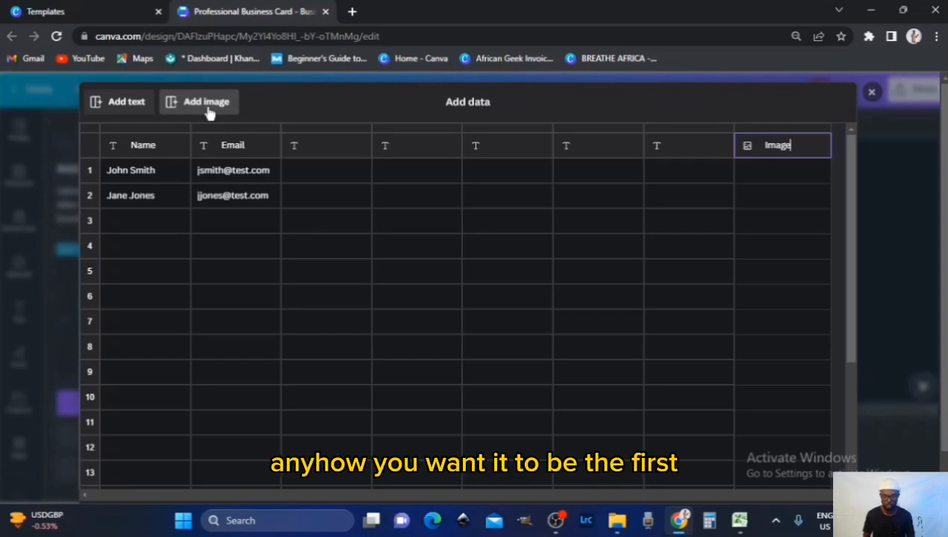
- Label the first three columns of the data table Name, Position and Street
left_click(163, 154)
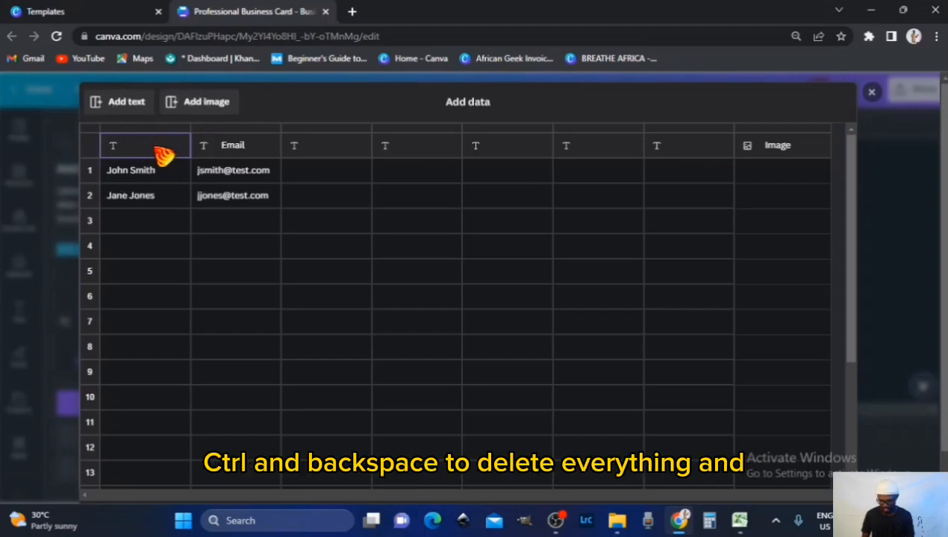
type("ame")
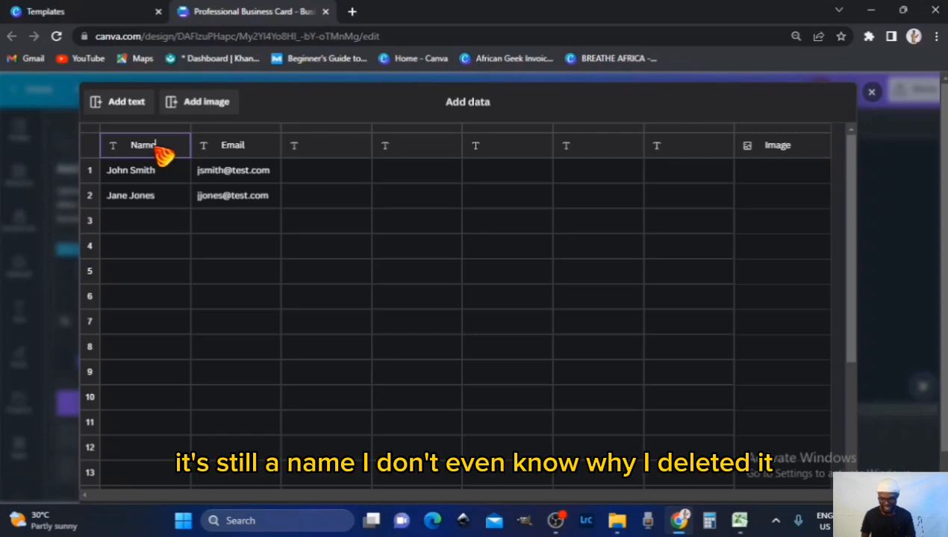
left_click(261, 151)
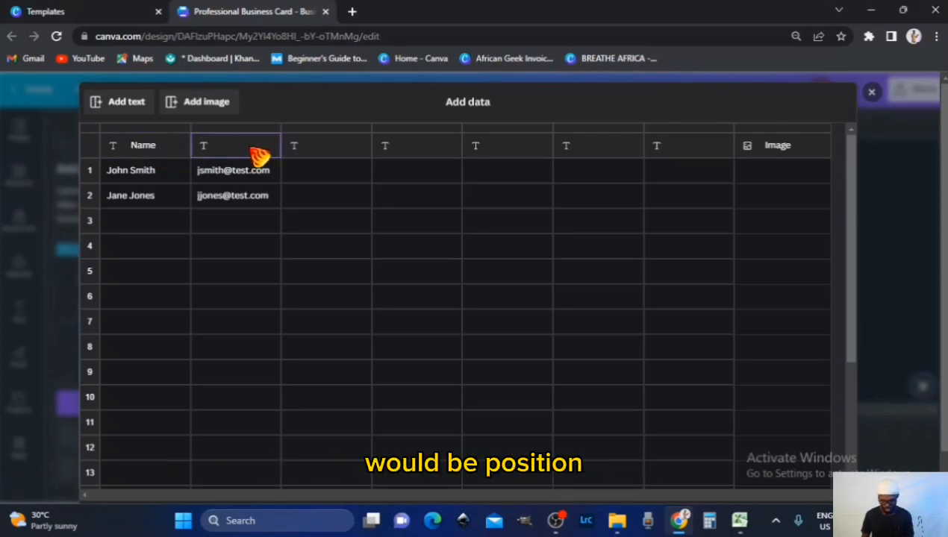
type("Position")
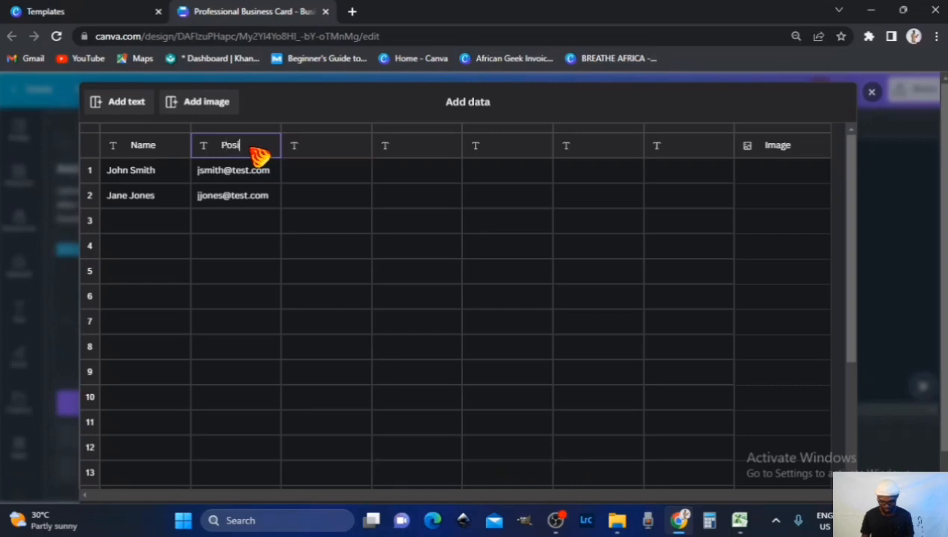
left_click(322, 156)
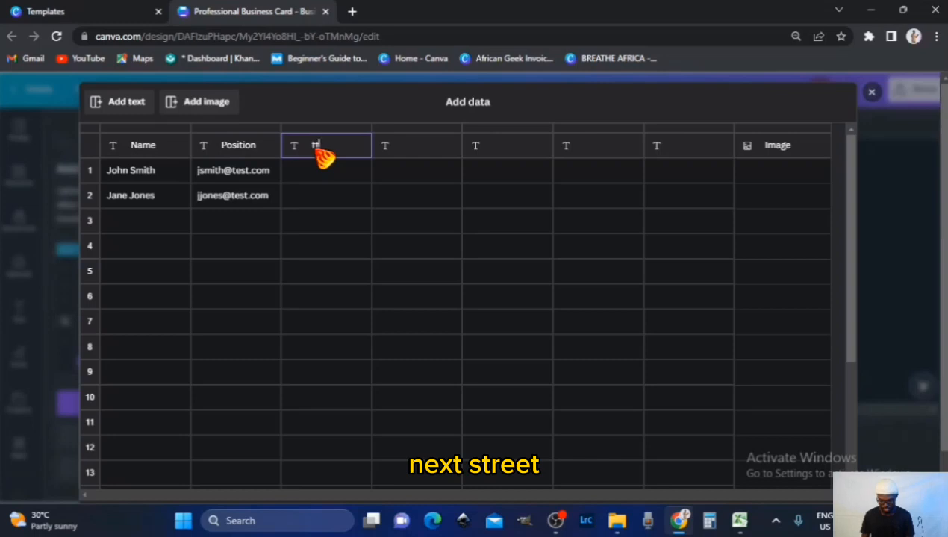
type("Street")
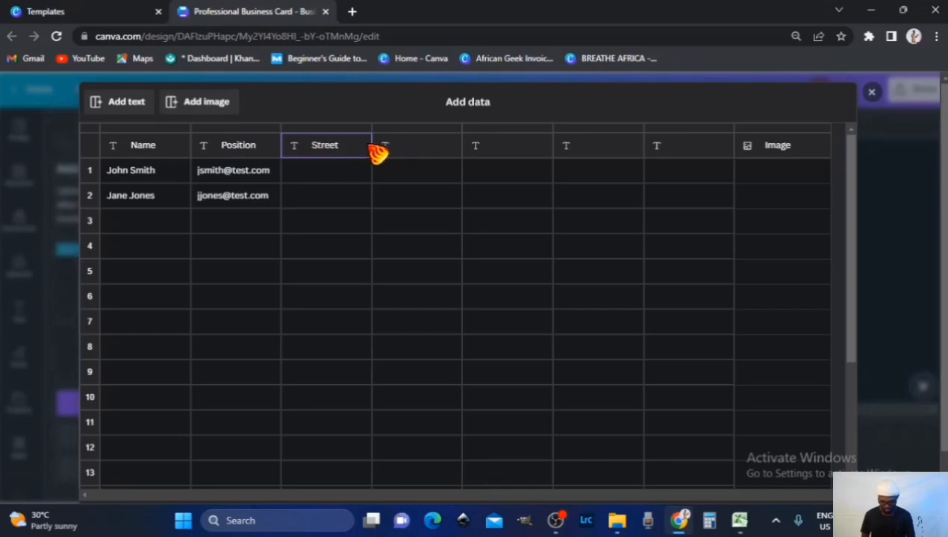
- Label the remaining four text columns Fax, Contact, E-mail and Website
left_click(396, 153)
type("Fax")
left_click(501, 152)
type("Contact")
left_click(594, 151)
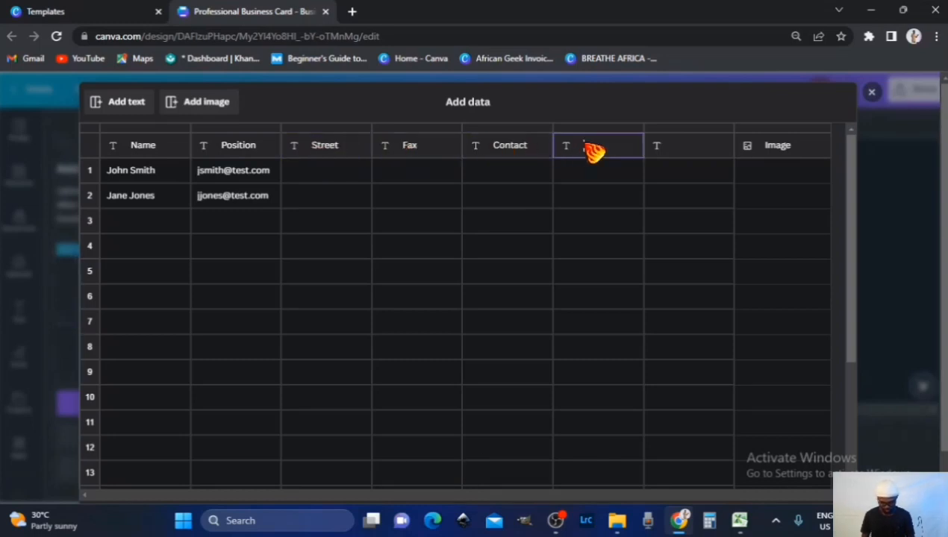
type("E-mail")
left_click(675, 157)
type("Website")
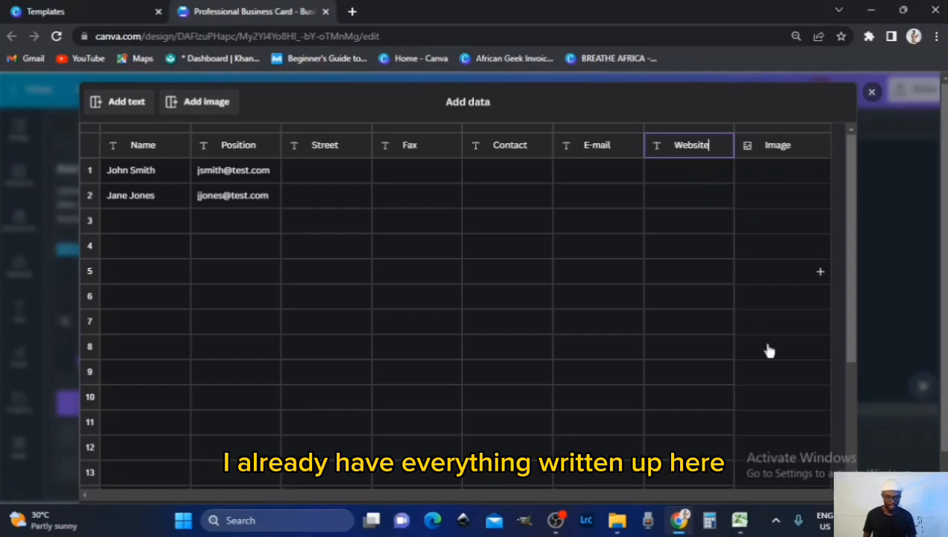
- Copy the client records in rows 2 to 8 of AA google client details.csv in Excel and paste them into Canva's data table from row 1
mouse_move(752, 526)
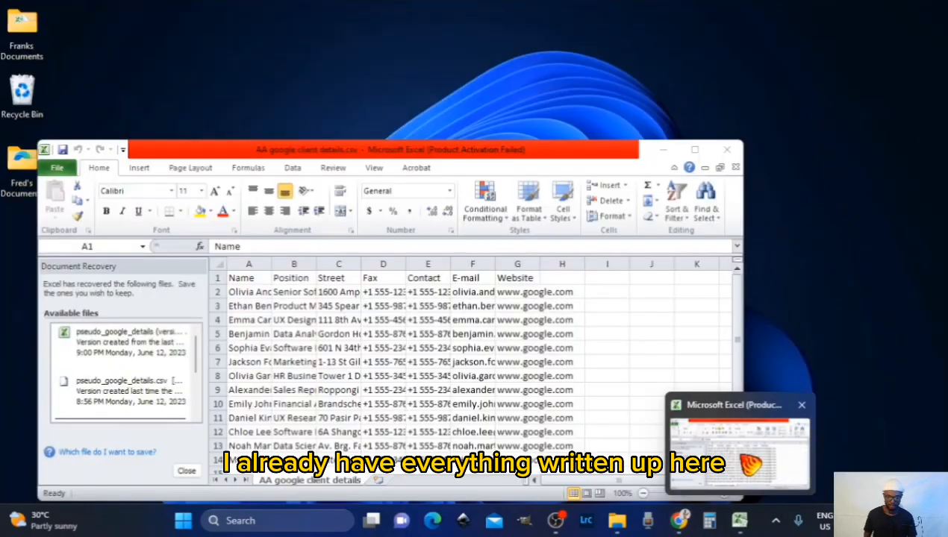
left_click(755, 457)
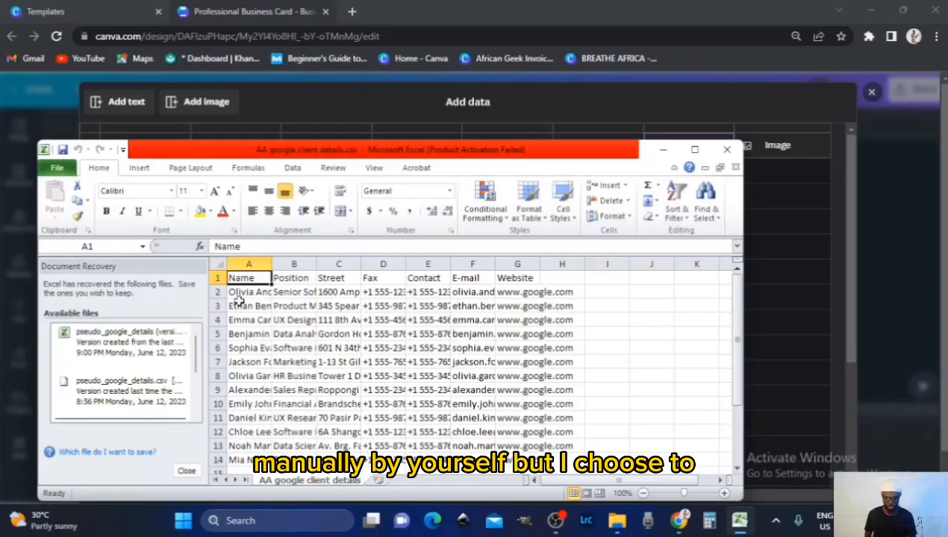
left_click_drag(237, 294, 567, 373)
key("ctrl+c")
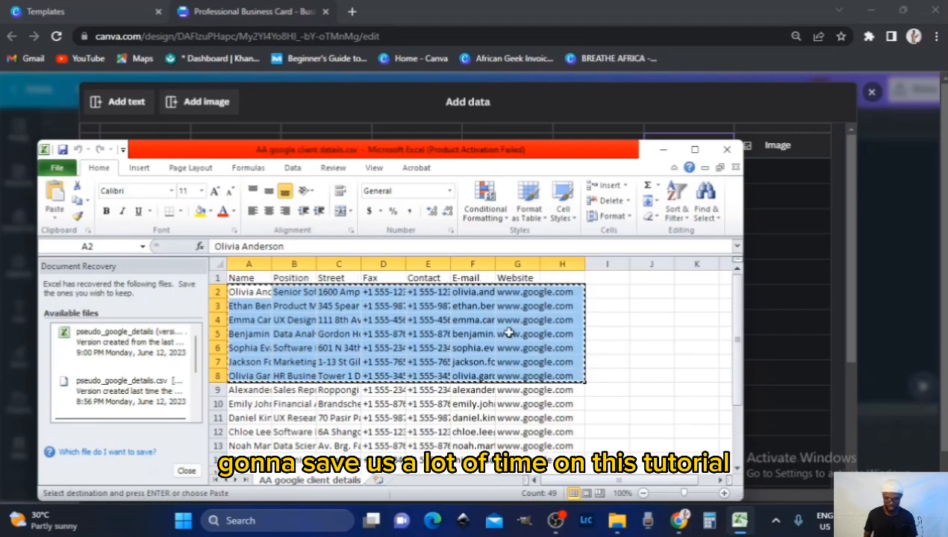
left_click(709, 108)
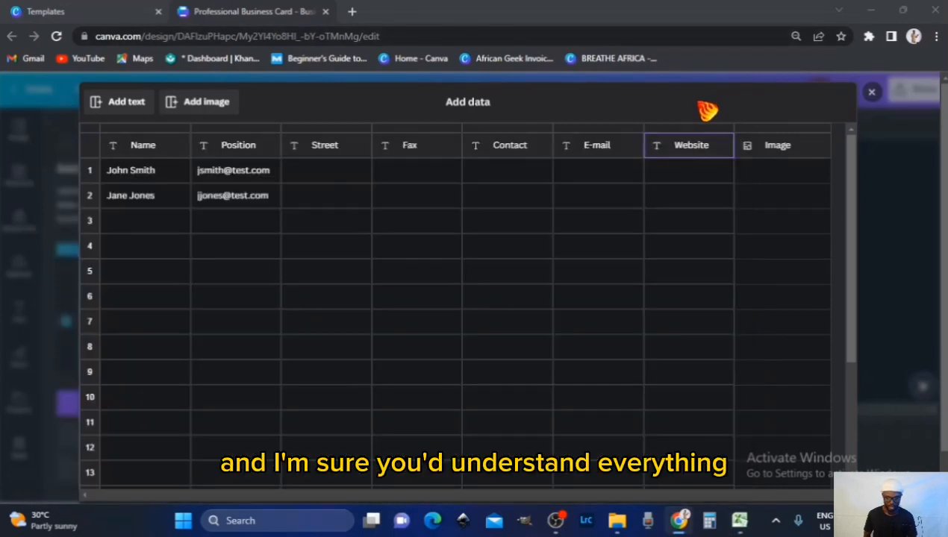
left_click(163, 179)
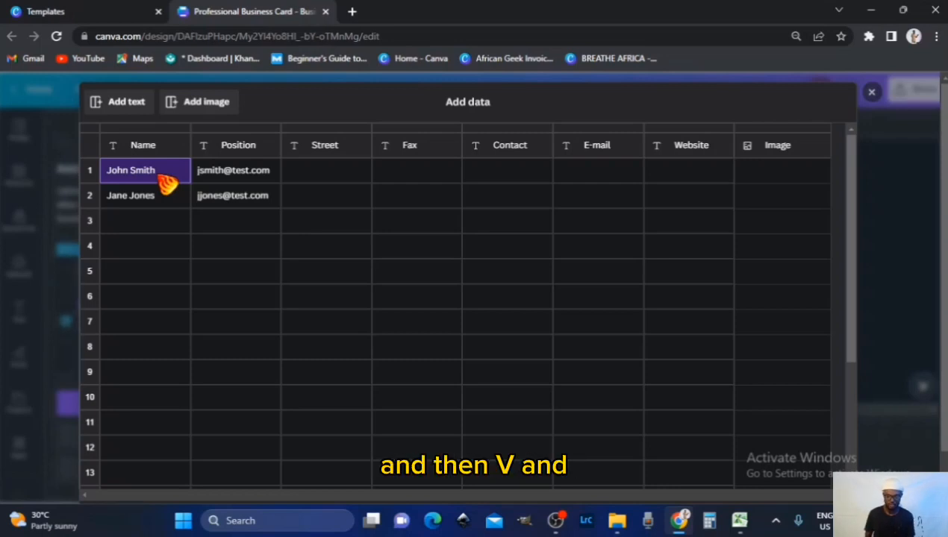
key("ctrl+v")
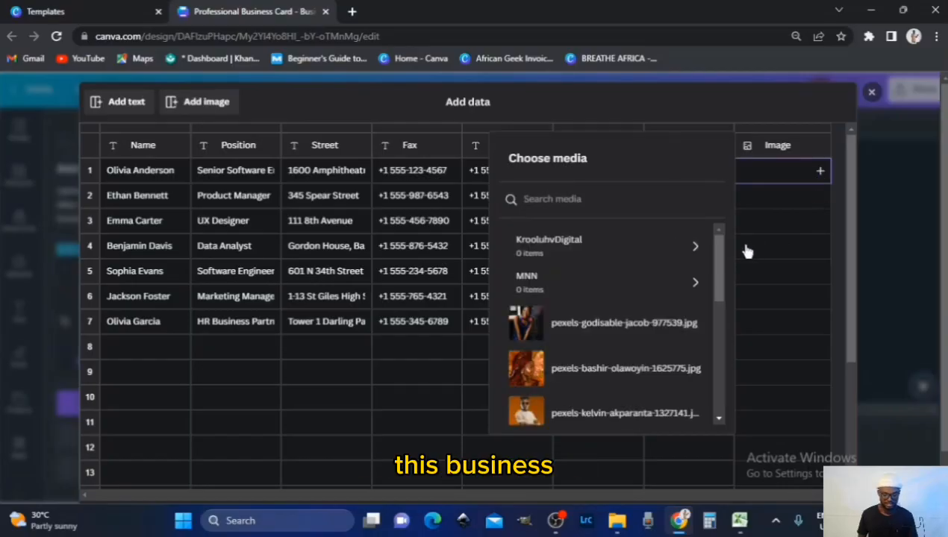
- Assign the first four pexels portraits in the media list, in order, to the Image cells of rows 1 to 4
left_click(662, 339)
left_click(820, 197)
left_click(600, 371)
left_click(820, 222)
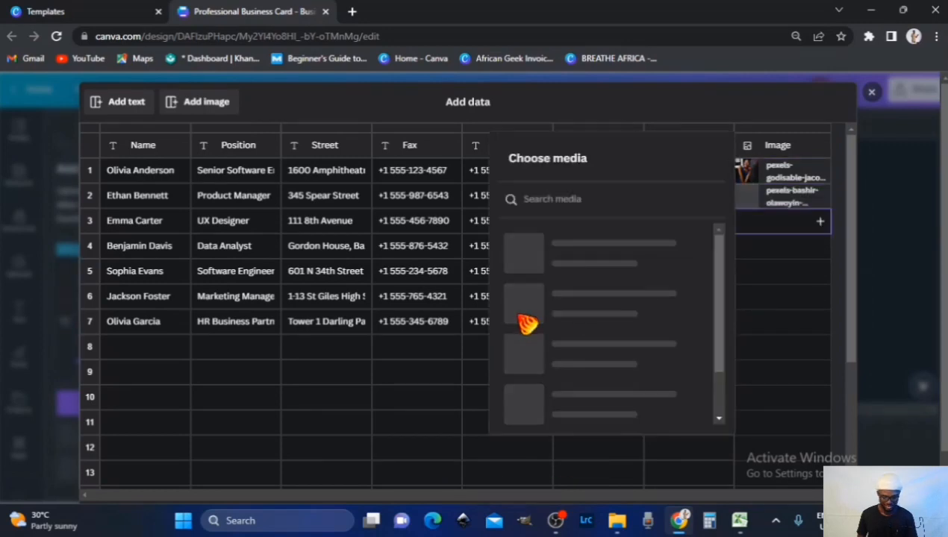
right_click(567, 412)
left_click(557, 414)
left_click(819, 249)
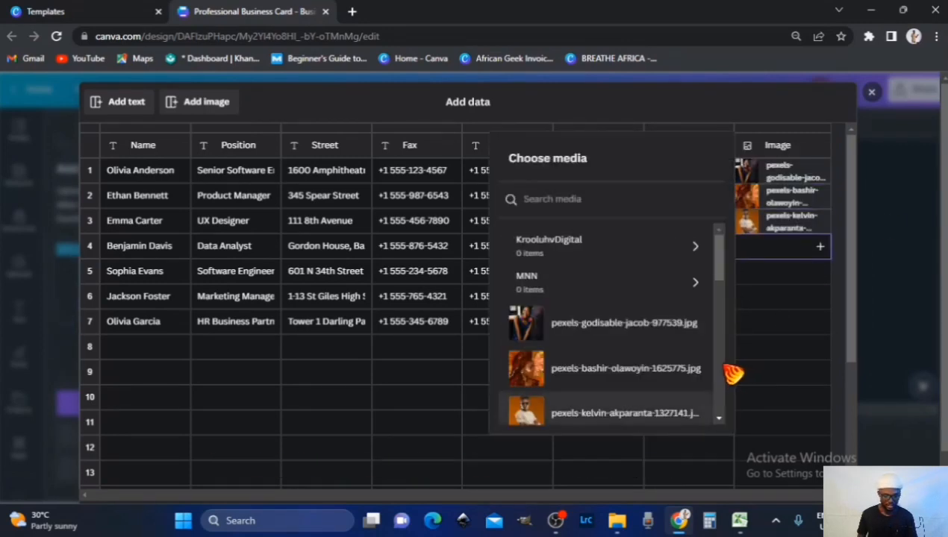
left_click_drag(720, 265, 722, 300)
scroll(617, 375, "down", 2)
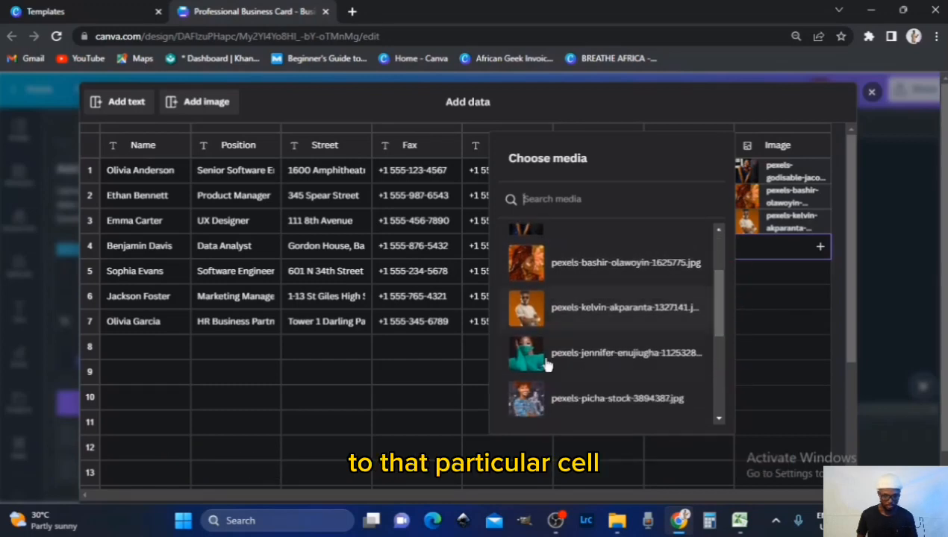
left_click(625, 353)
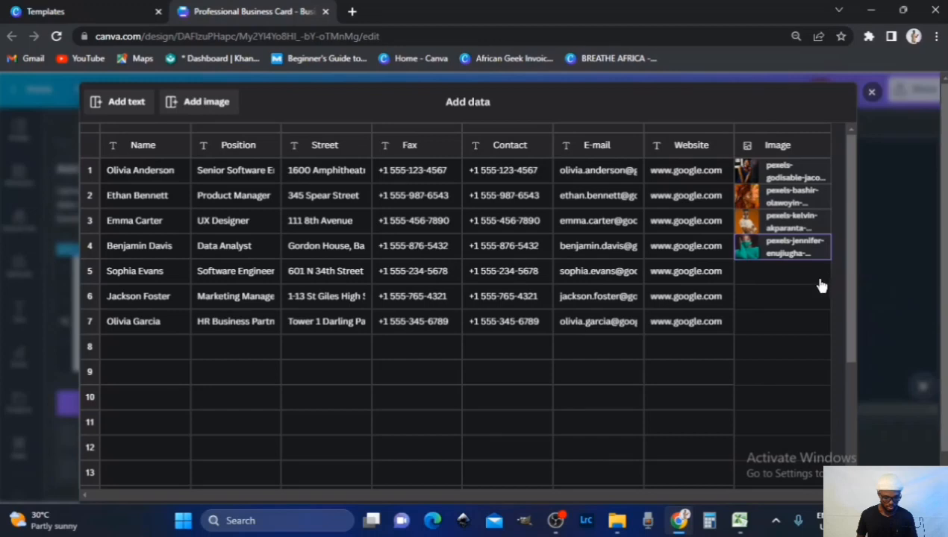
- Fill the Image cells of rows 5 to 7 with the next three pexels portraits in the media list, in order
left_click(820, 274)
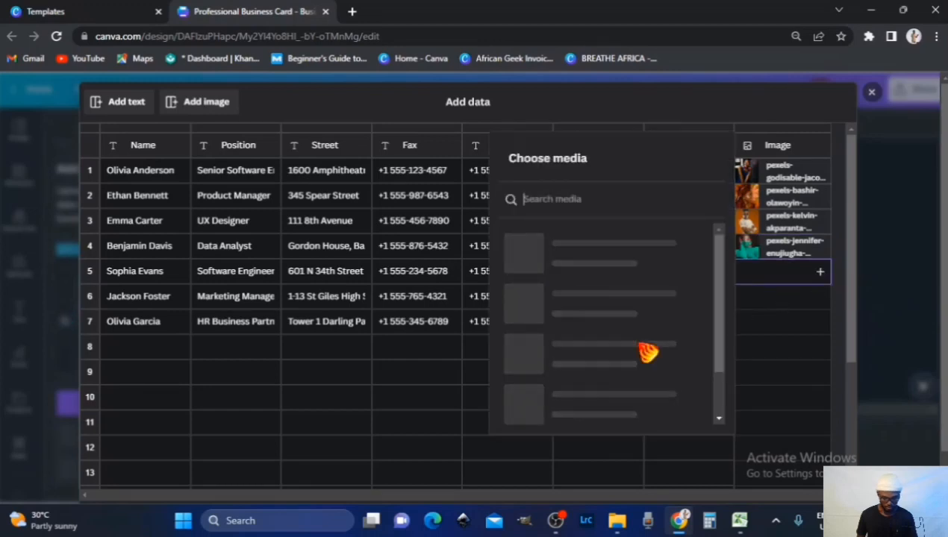
left_click_drag(723, 291, 726, 352)
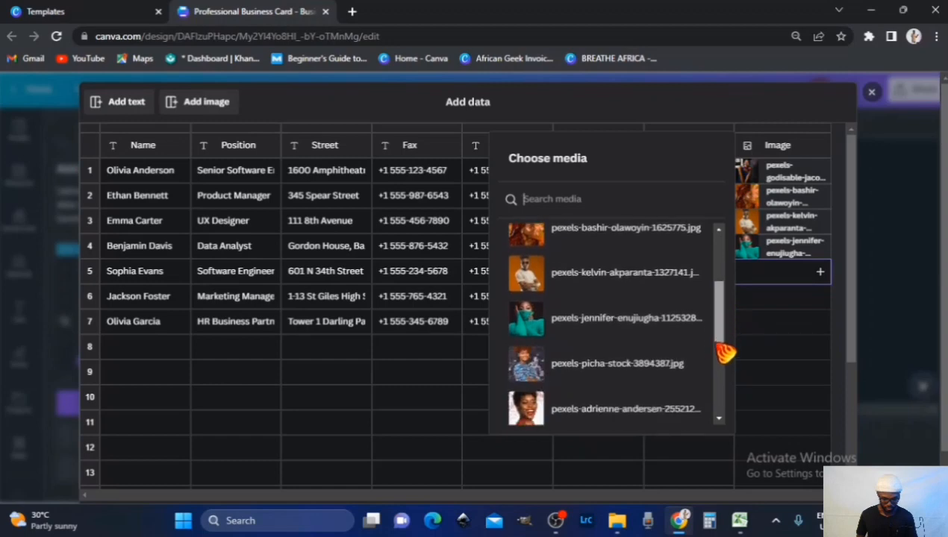
scroll(567, 332, "down", 1)
left_click(587, 312)
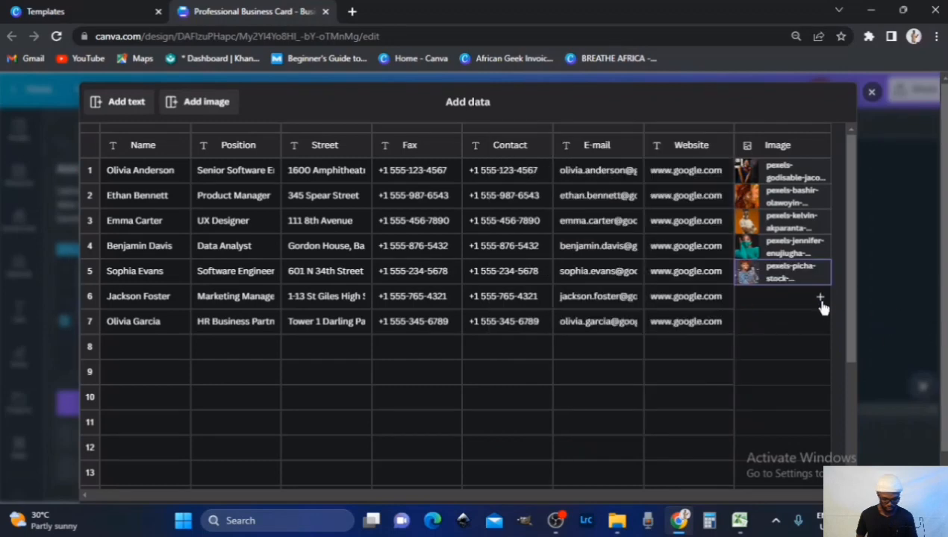
left_click(819, 298)
scroll(588, 393, "down", 3)
left_click(546, 254)
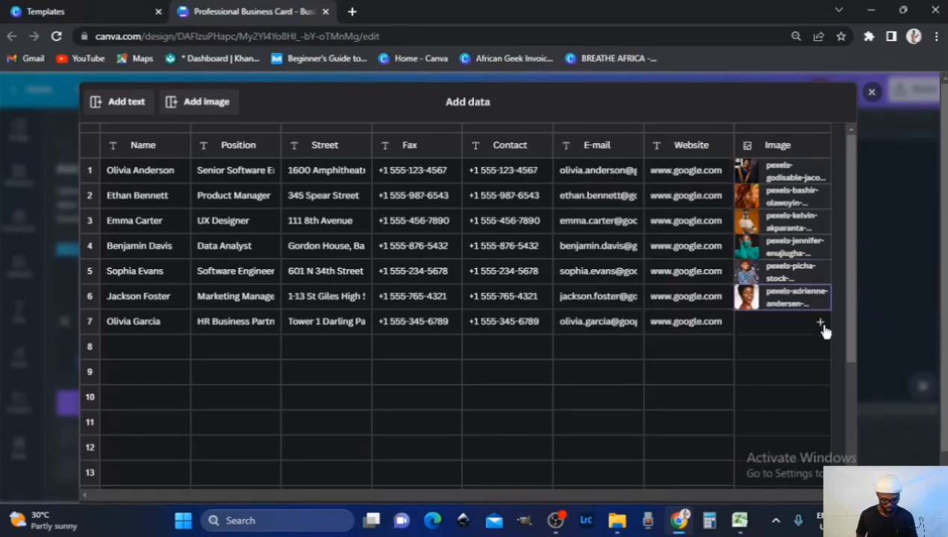
left_click(819, 322)
scroll(563, 431, "down", 3)
left_click(567, 275)
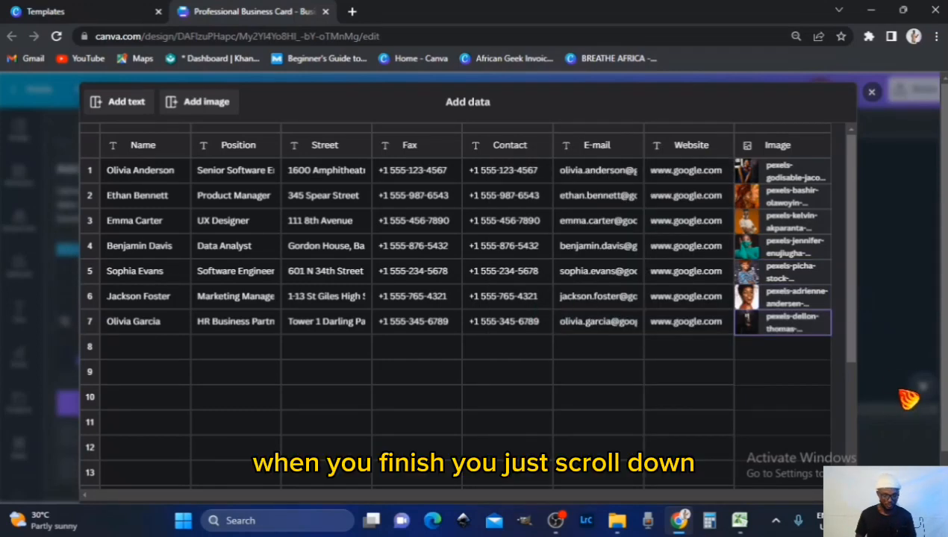
- Finish the data table entry and review the list of data fields available for connecting to the card
scroll(903, 410, "down", 2)
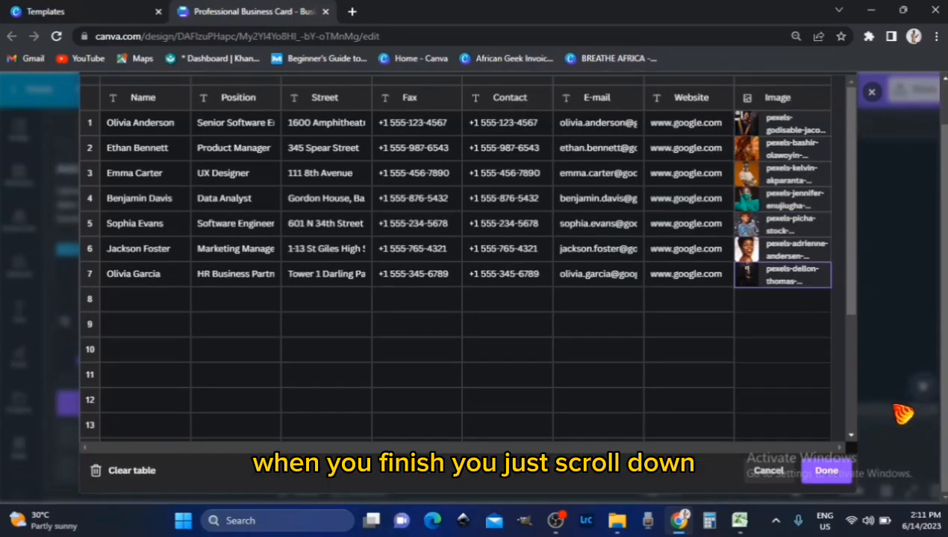
left_click(825, 471)
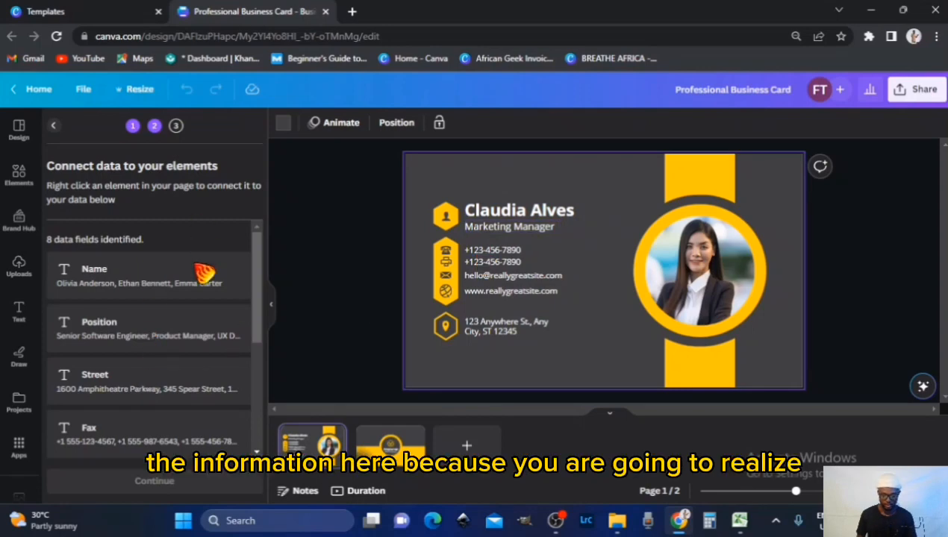
scroll(154, 303, "down", 2)
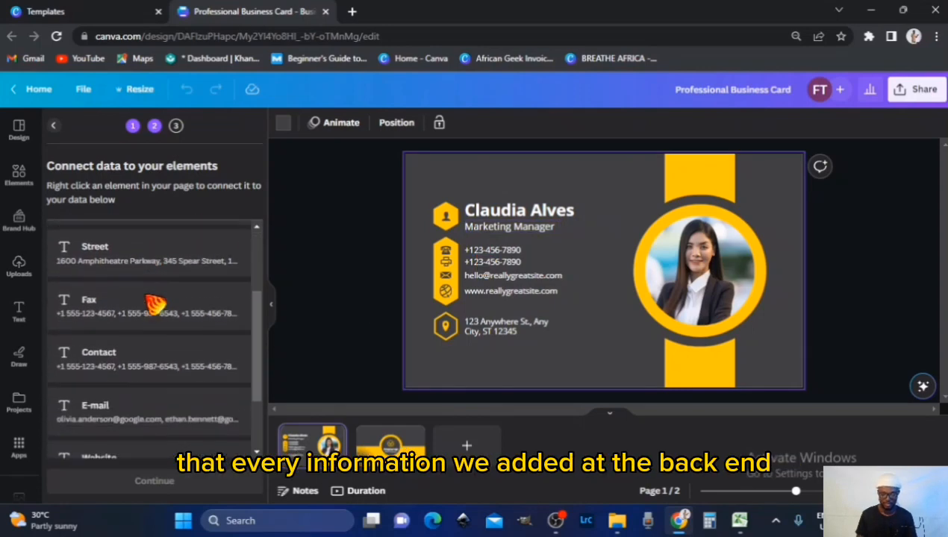
scroll(155, 303, "down", 1)
scroll(155, 303, "down", 4)
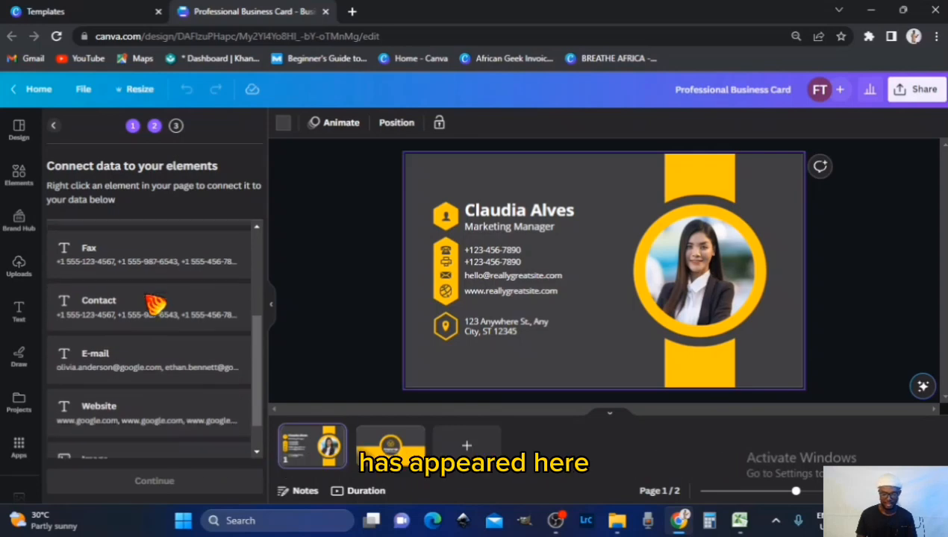
- Reopen the manually entered data table, check its column headings, and return to the data connection stage
left_click(53, 126)
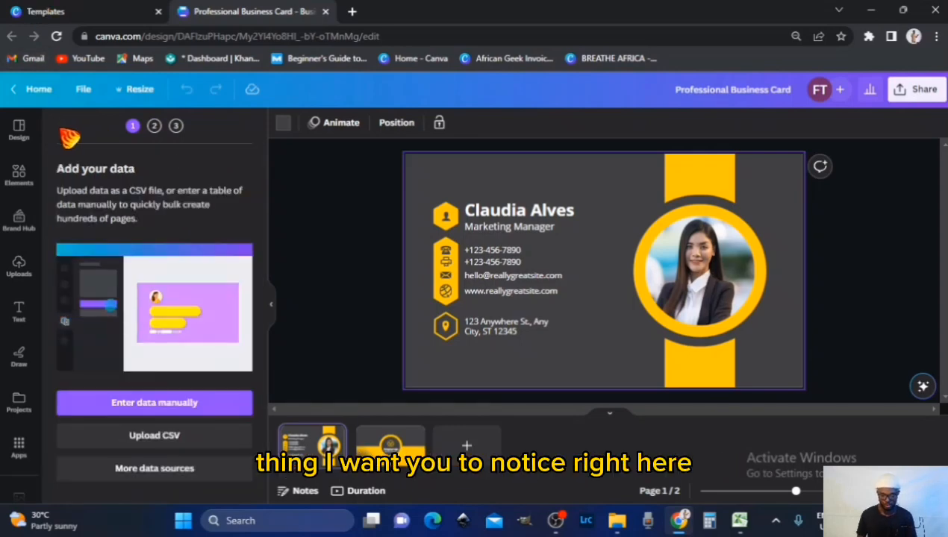
left_click(188, 406)
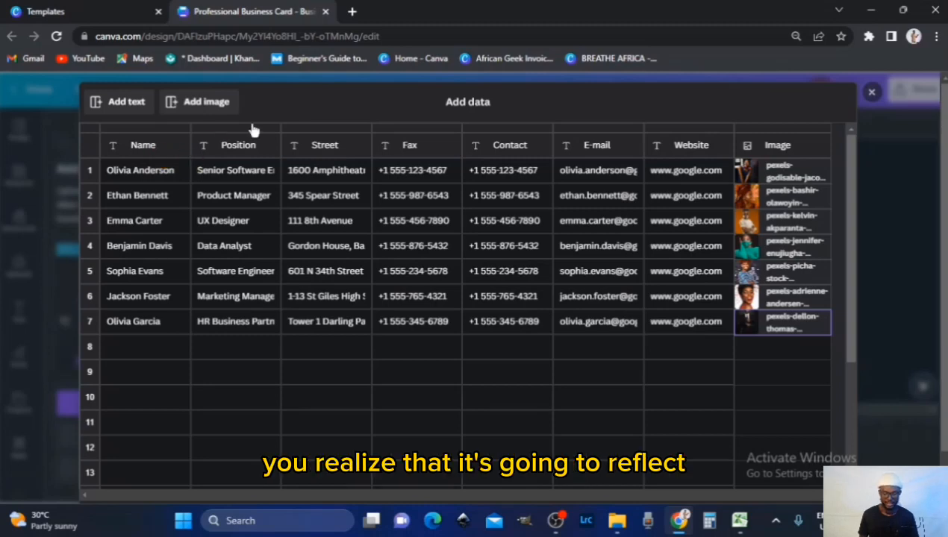
scroll(883, 389, "down", 2)
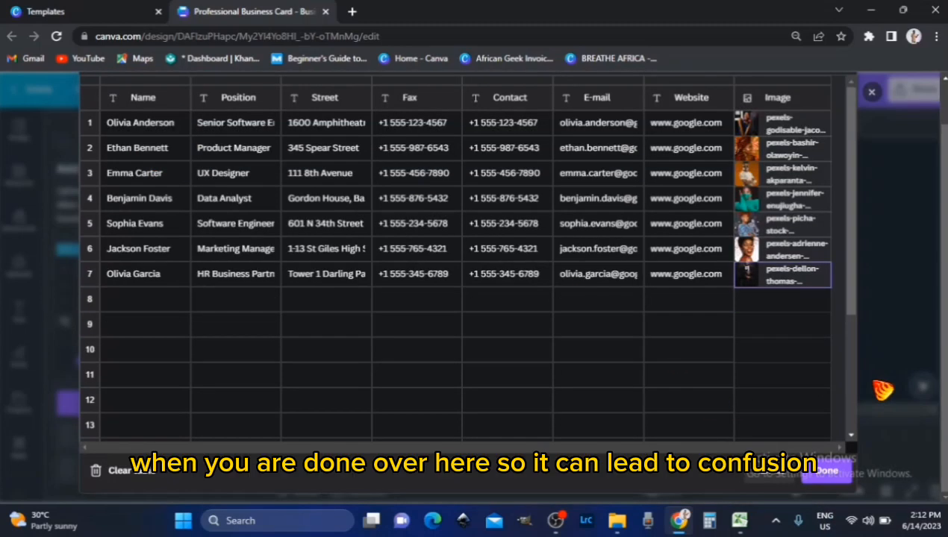
left_click(828, 473)
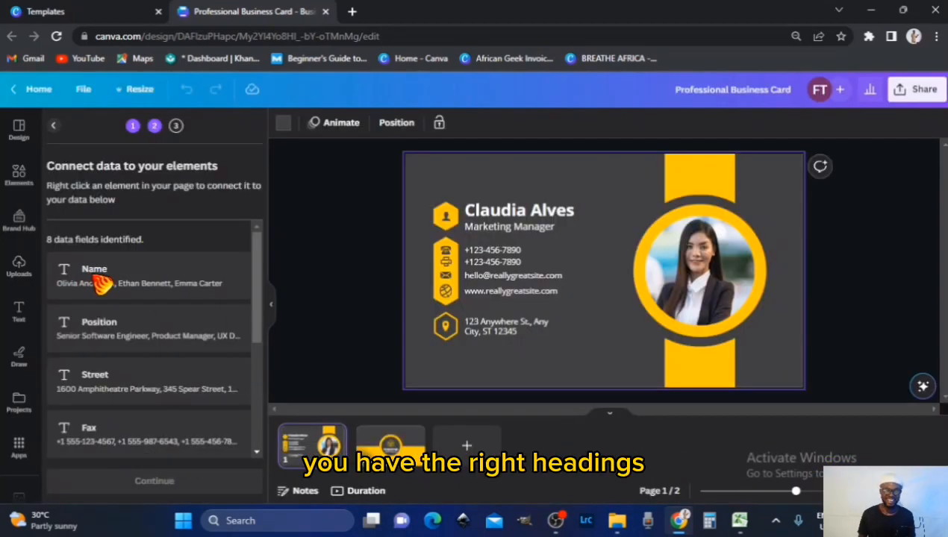
- Connect the card's large name heading to the Name data field and widen its text box toward the portrait
right_click(538, 213)
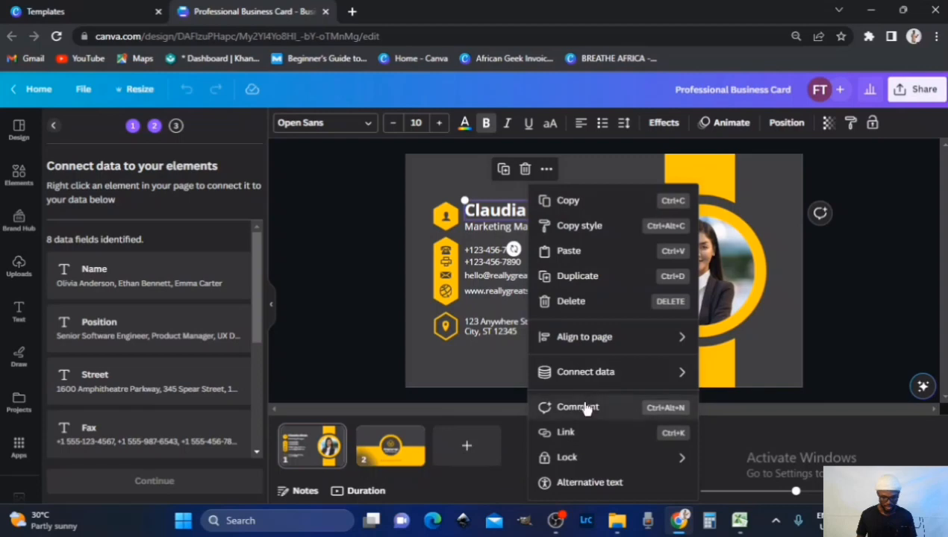
mouse_move(576, 380)
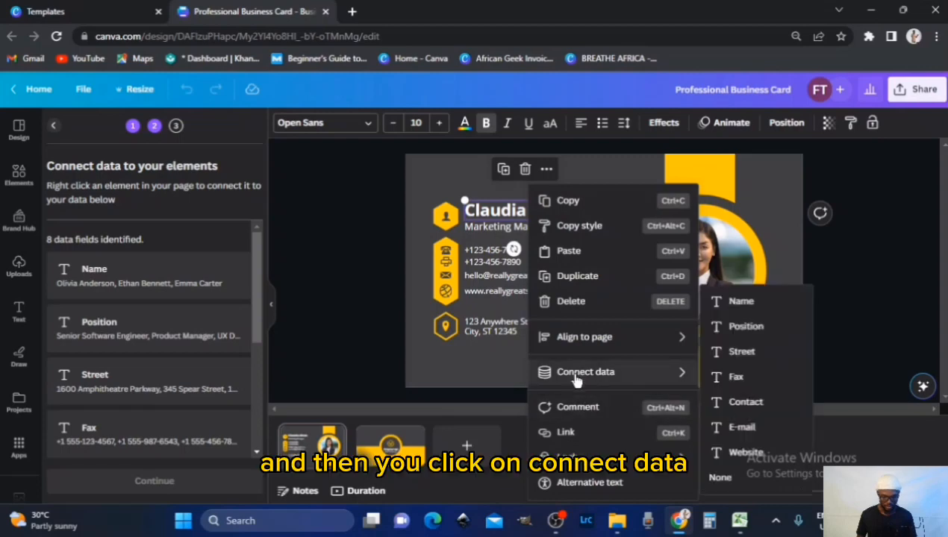
left_click(765, 311)
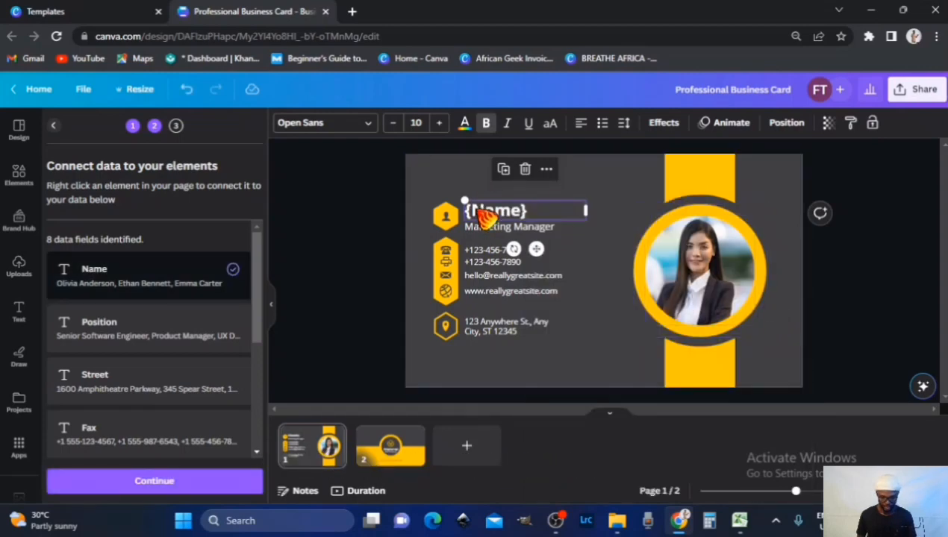
left_click_drag(586, 209, 641, 210)
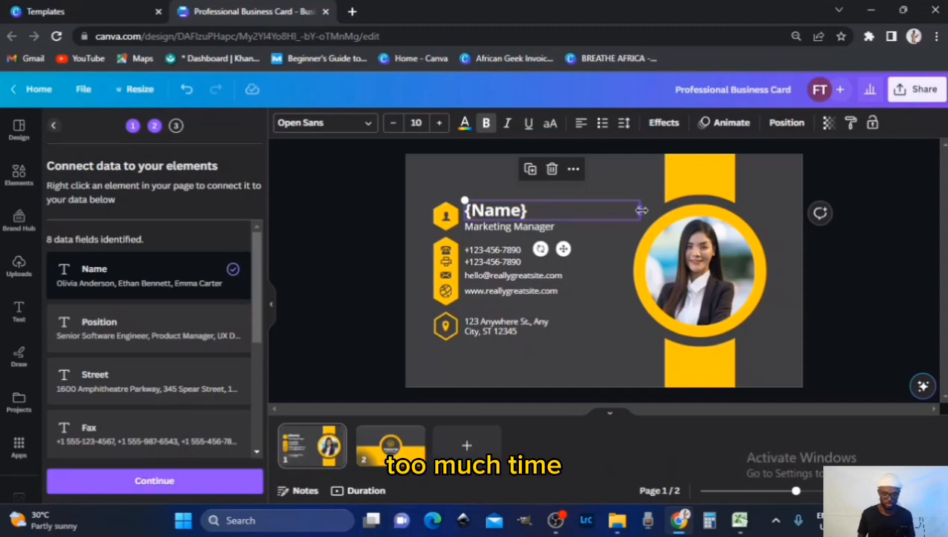
- Connect the Marketing Manager text to the Position data field and widen its text box
left_click(521, 228)
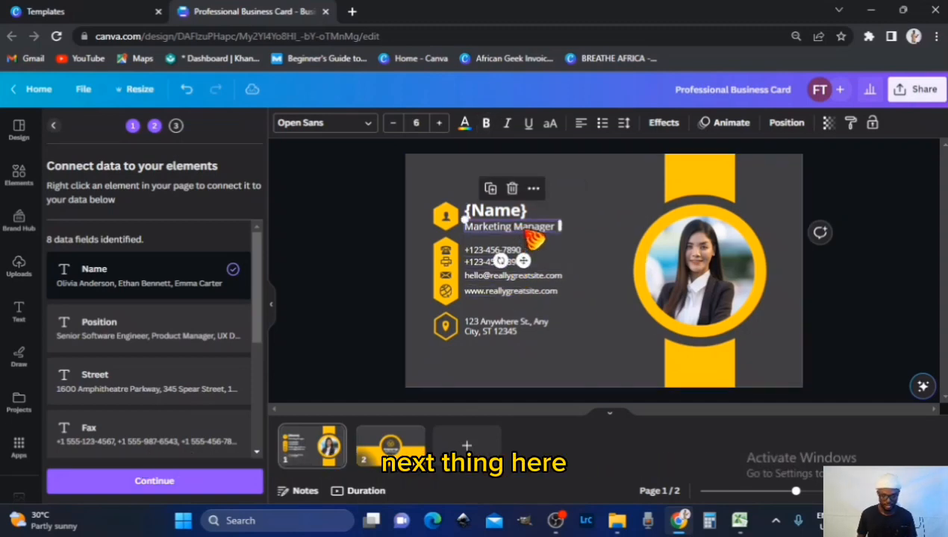
right_click(531, 234)
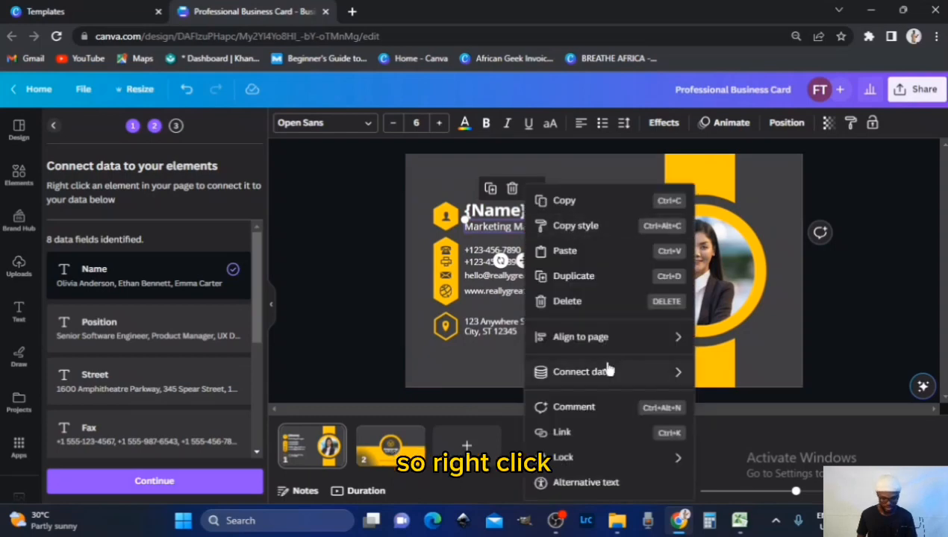
mouse_move(594, 375)
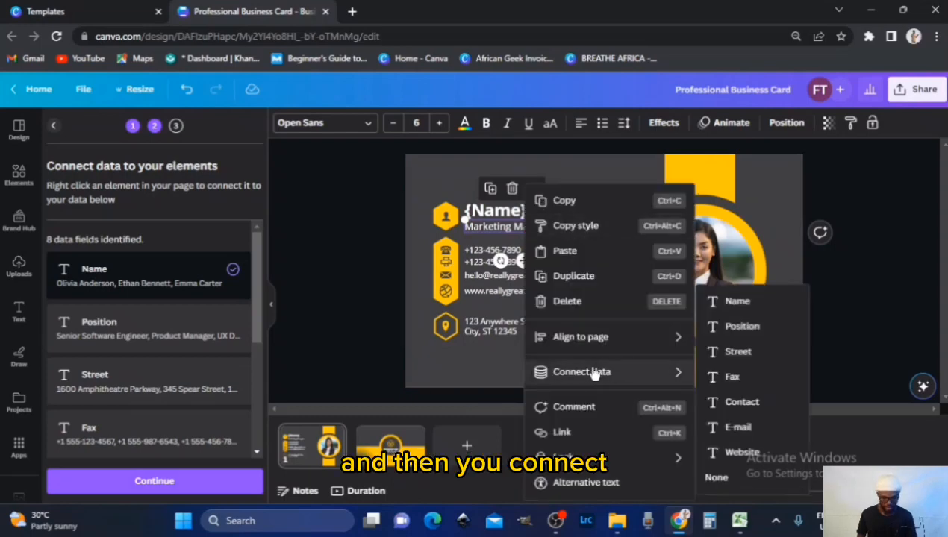
left_click(742, 329)
left_click_drag(560, 224, 604, 225)
- Widen the upper phone number's text box and connect it to the Contact data field
left_click(489, 257)
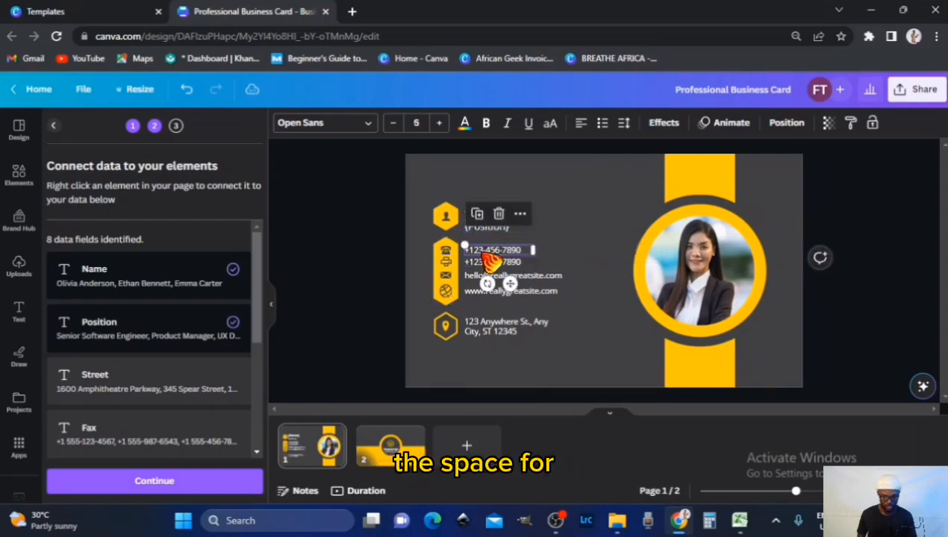
left_click_drag(535, 249, 585, 249)
right_click(515, 258)
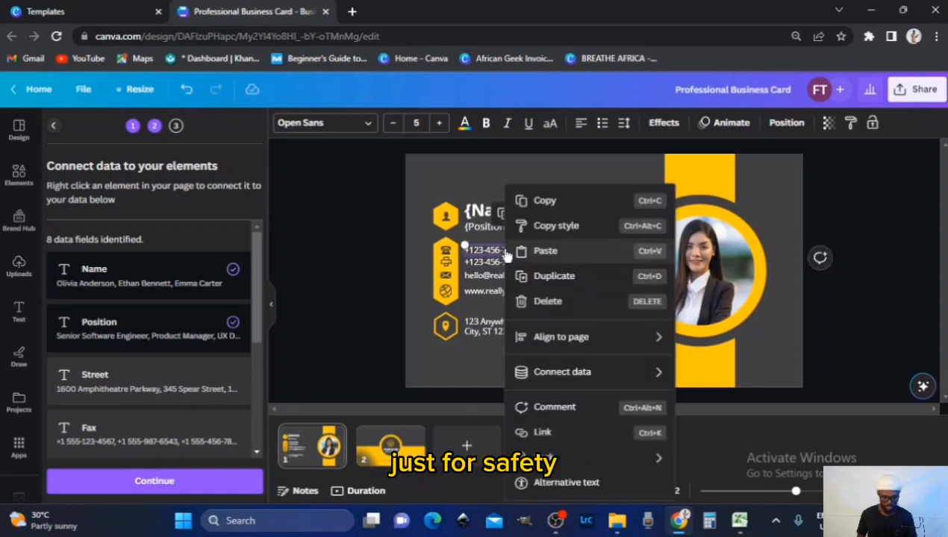
mouse_move(567, 379)
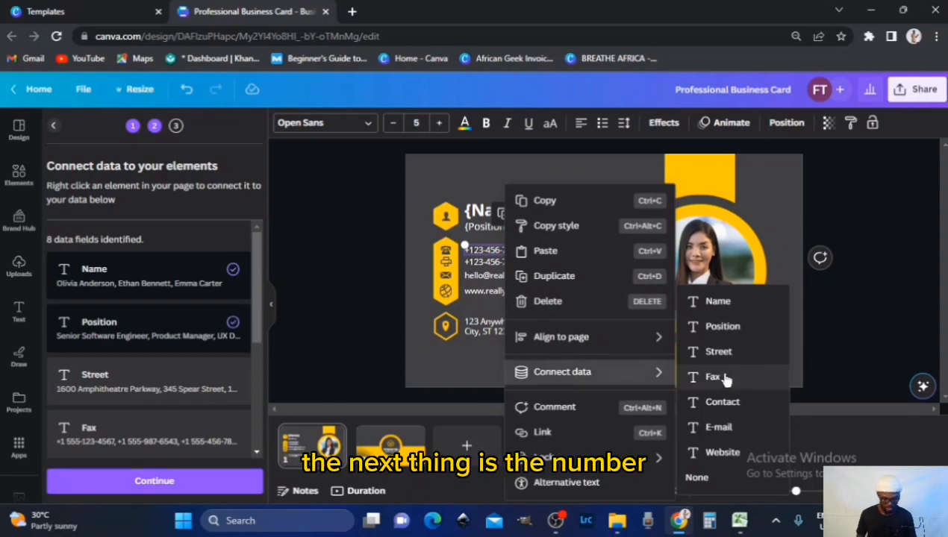
left_click(720, 403)
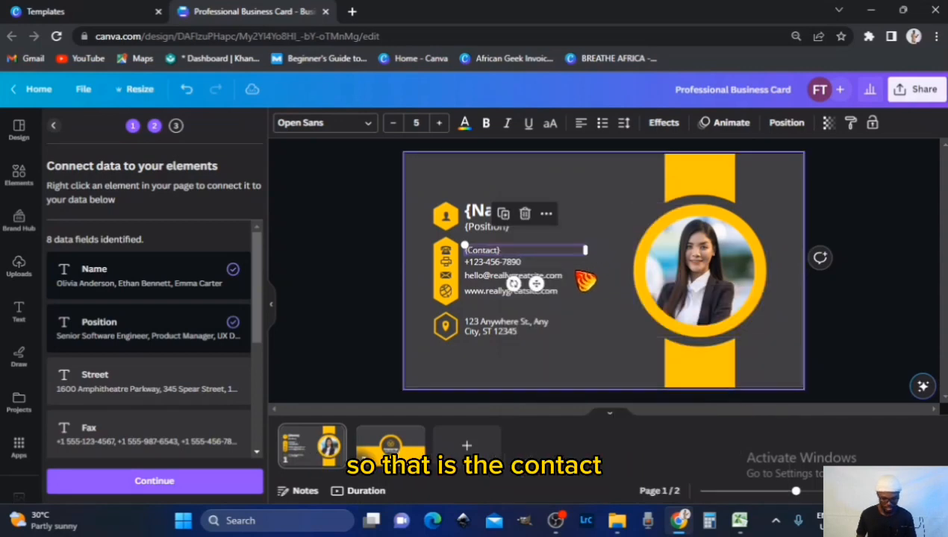
- Connect the second phone number, beside the printer icon, to the Fax data field
left_click(526, 265)
right_click(530, 270)
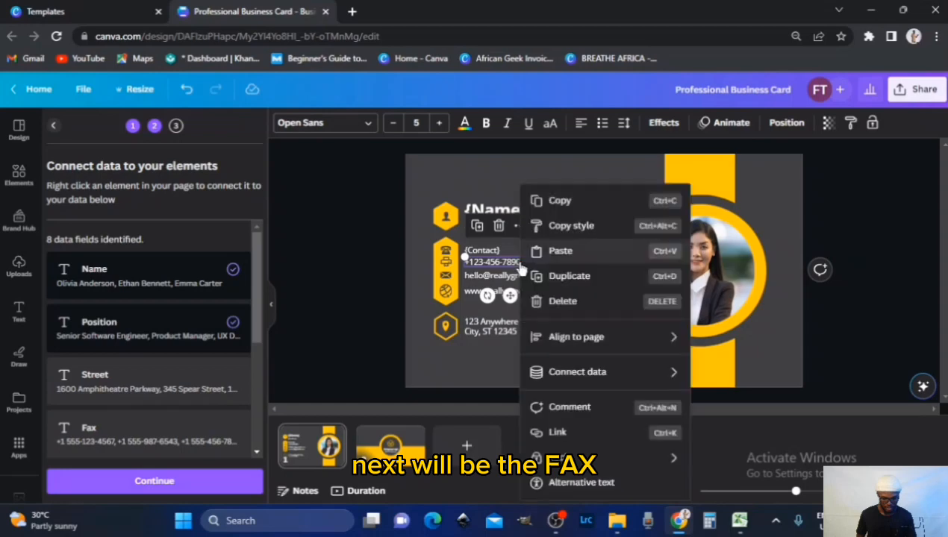
mouse_move(635, 375)
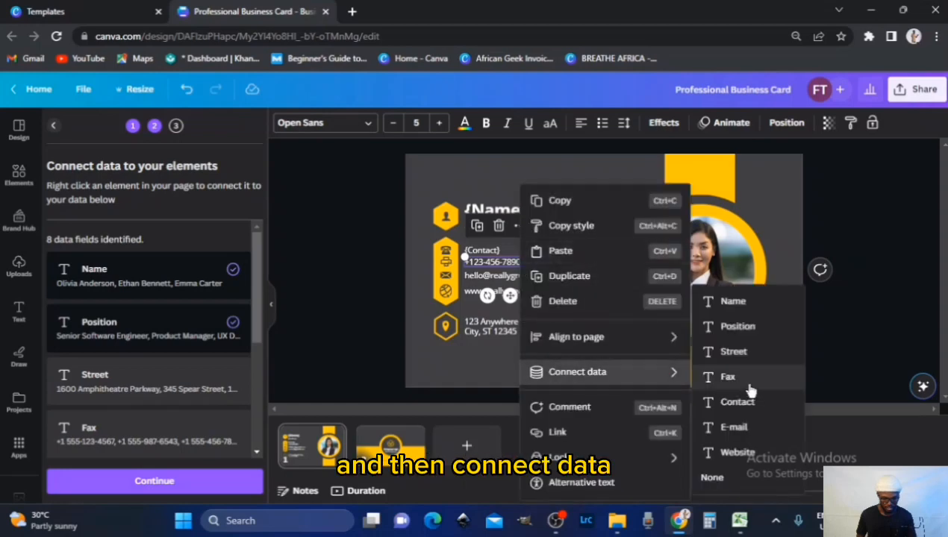
left_click(710, 380)
- Connect the card's e-mail line to the E-mail data field and its web address line to the Website data field
right_click(522, 276)
mouse_move(575, 372)
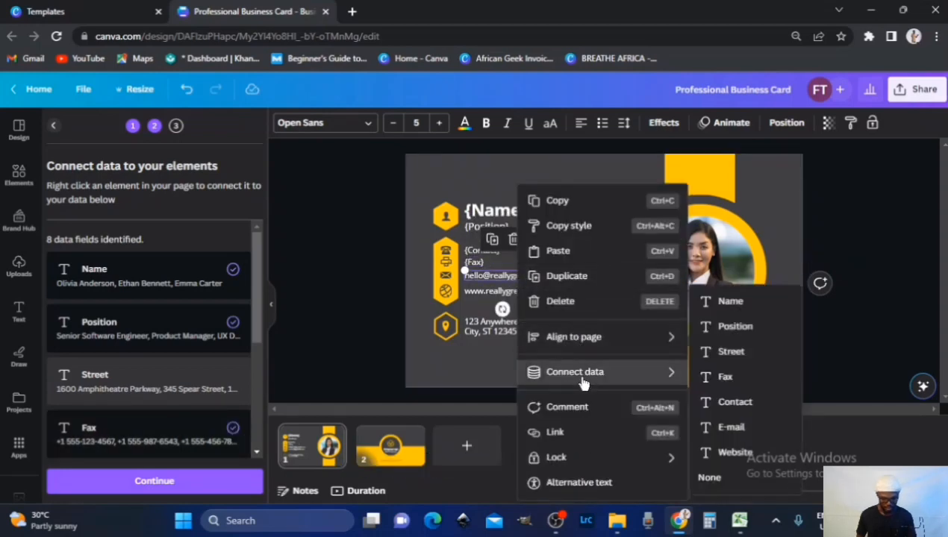
left_click(728, 426)
right_click(508, 291)
left_click(722, 452)
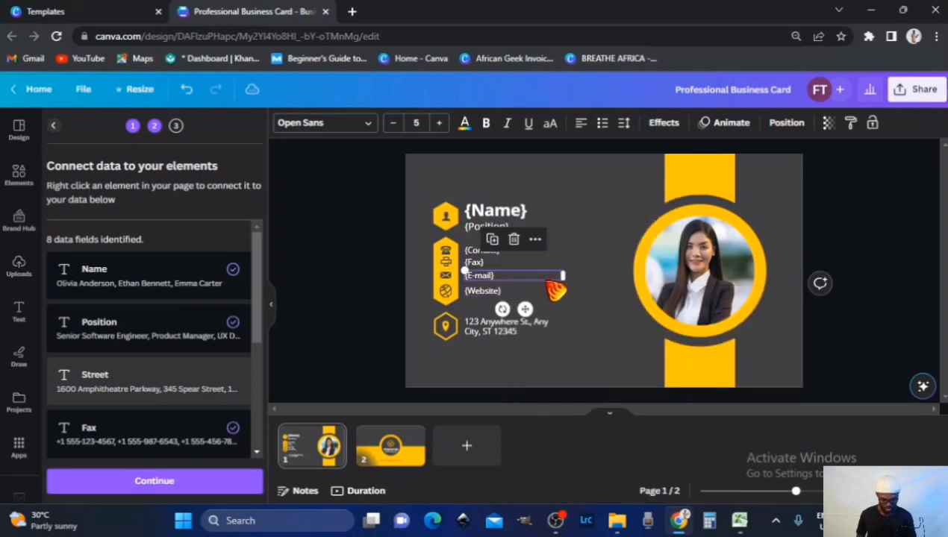
- Connect the two-line address text beside the location icon to the Street data field
left_click(485, 328)
right_click(491, 329)
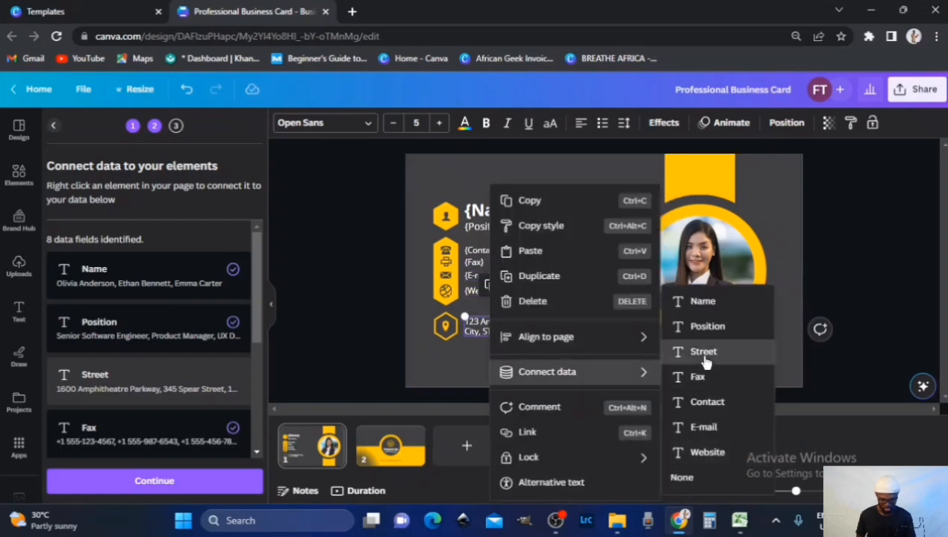
left_click(703, 353)
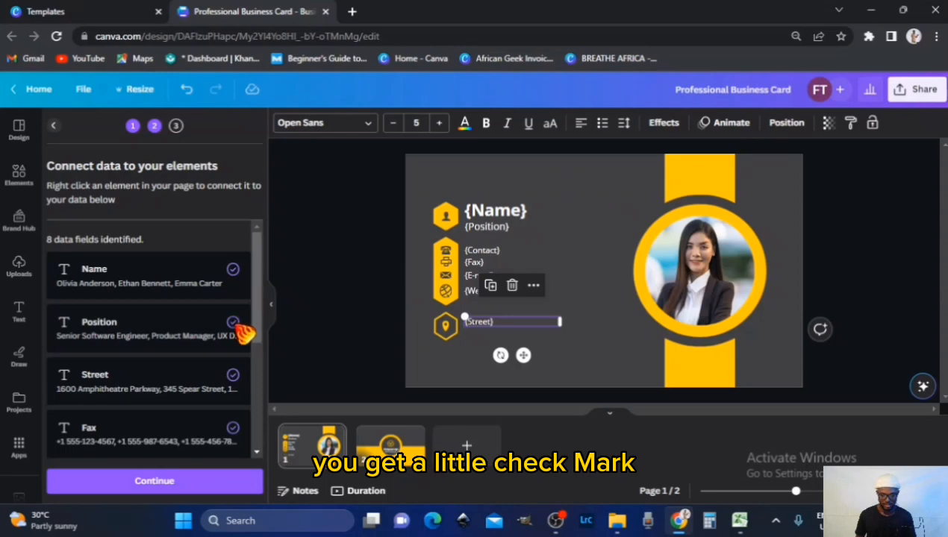
- Connect the circular portrait to the Image data field and continue to the Apply data stage
scroll(268, 332, "down", 1)
scroll(268, 332, "down", 5)
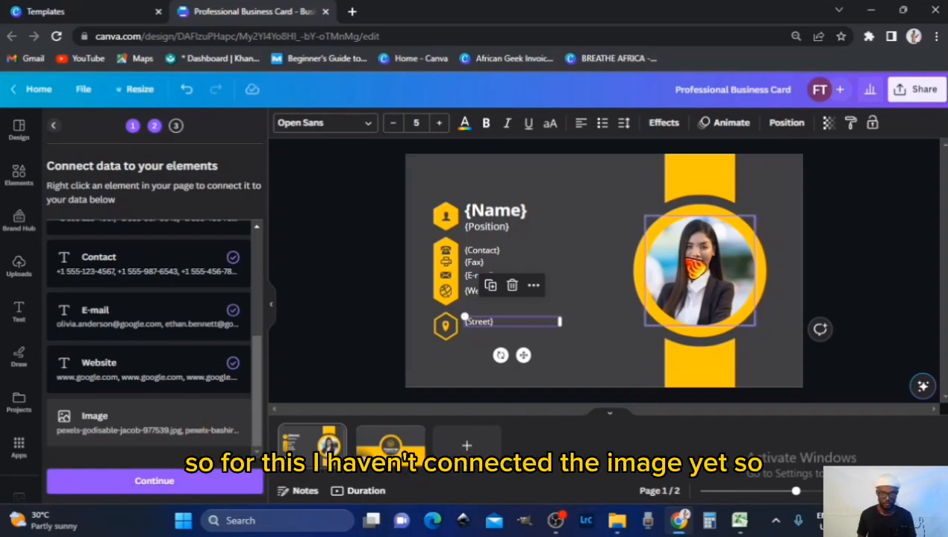
right_click(695, 268)
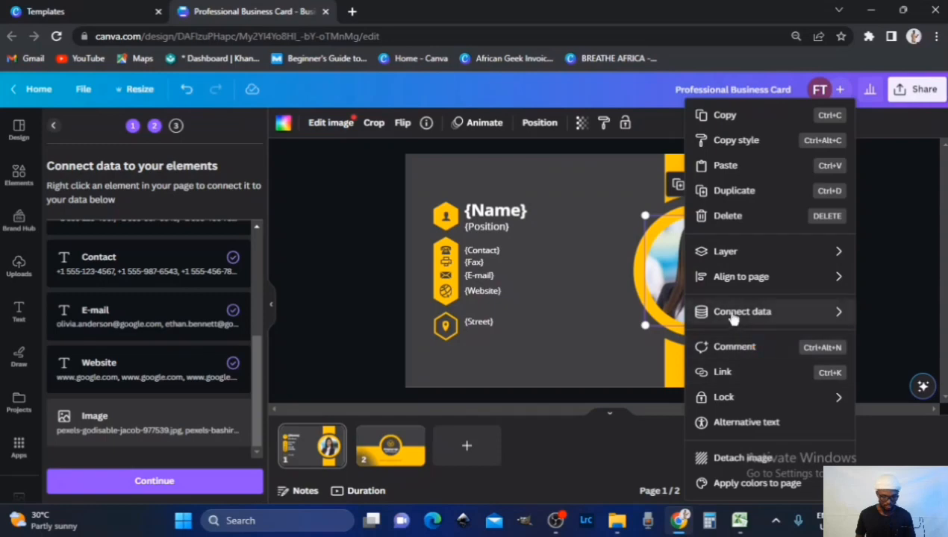
mouse_move(734, 319)
left_click(657, 320)
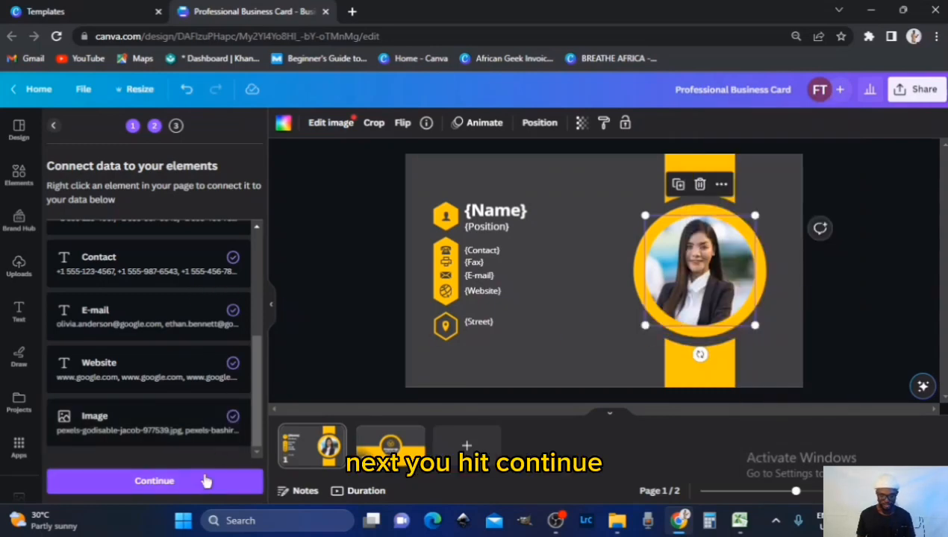
left_click(200, 483)
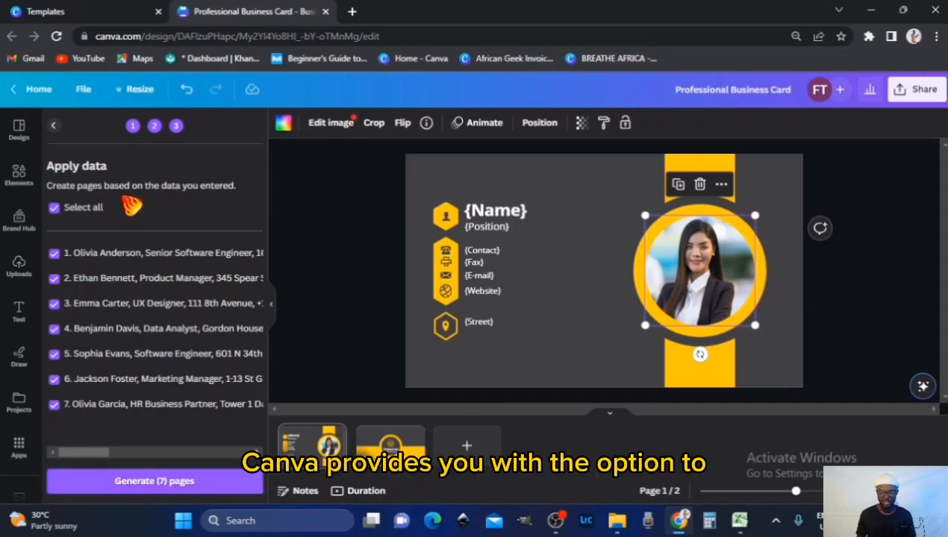